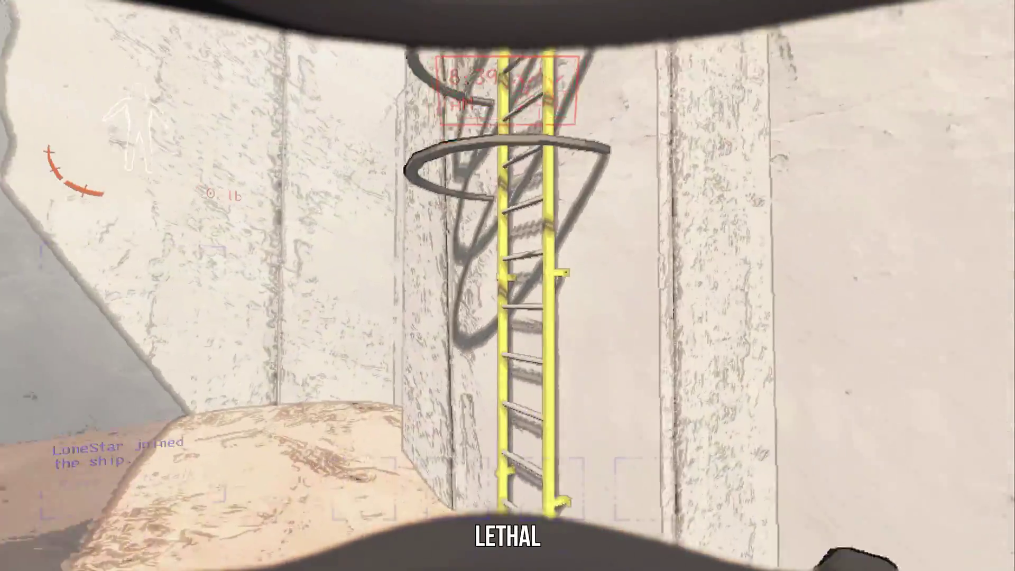
- After moving in-game, search 'overwolf' and reach the Appstore on overwolf.com
key(e)
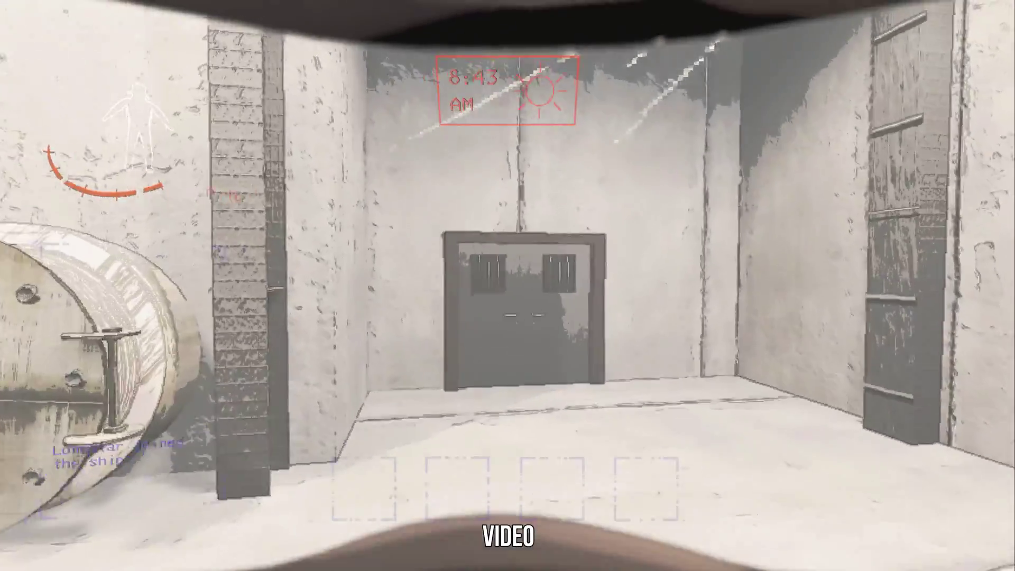
key(w)
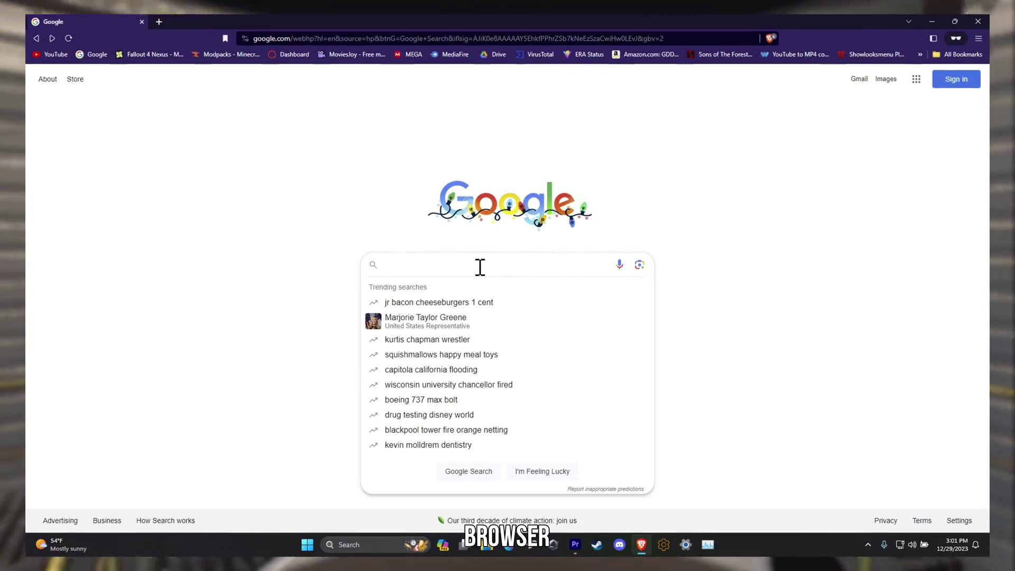
text(o)
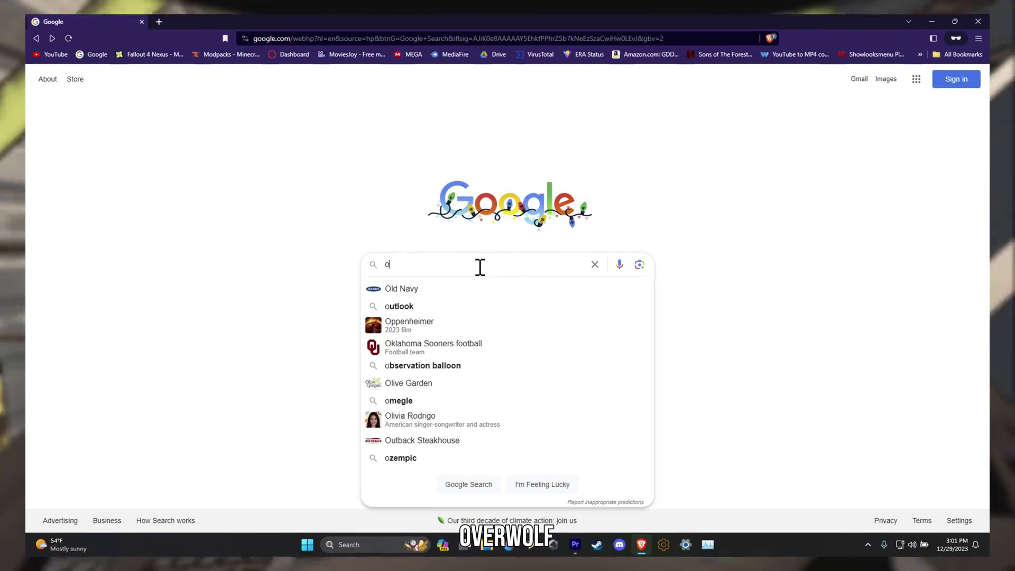
text(verwolf)
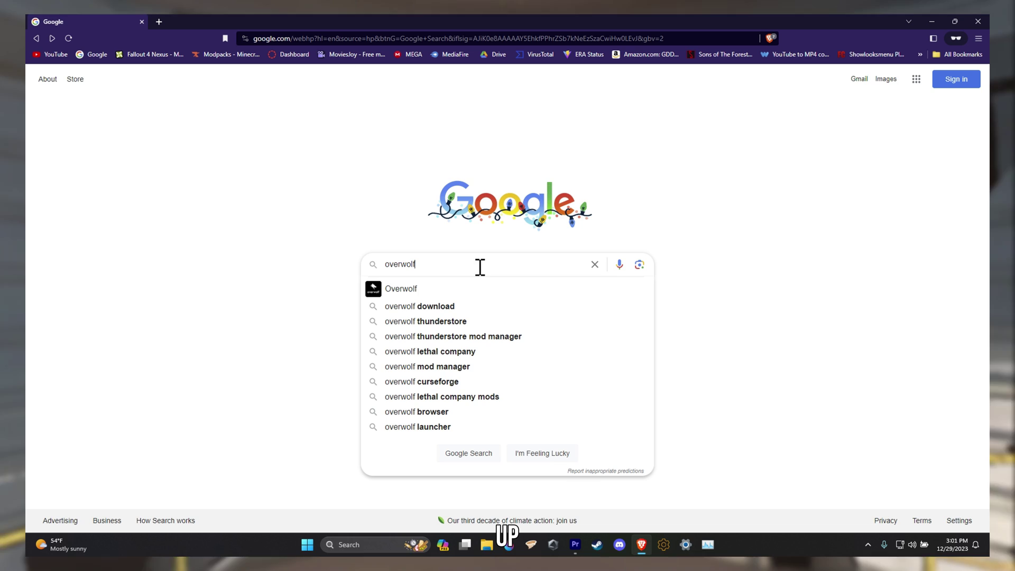
key(Return)
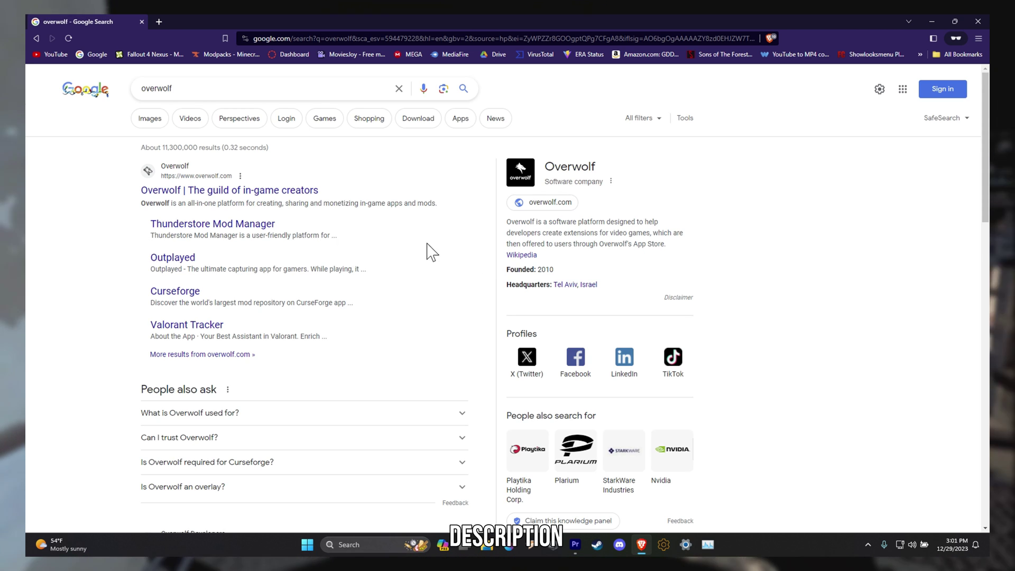
click(302, 195)
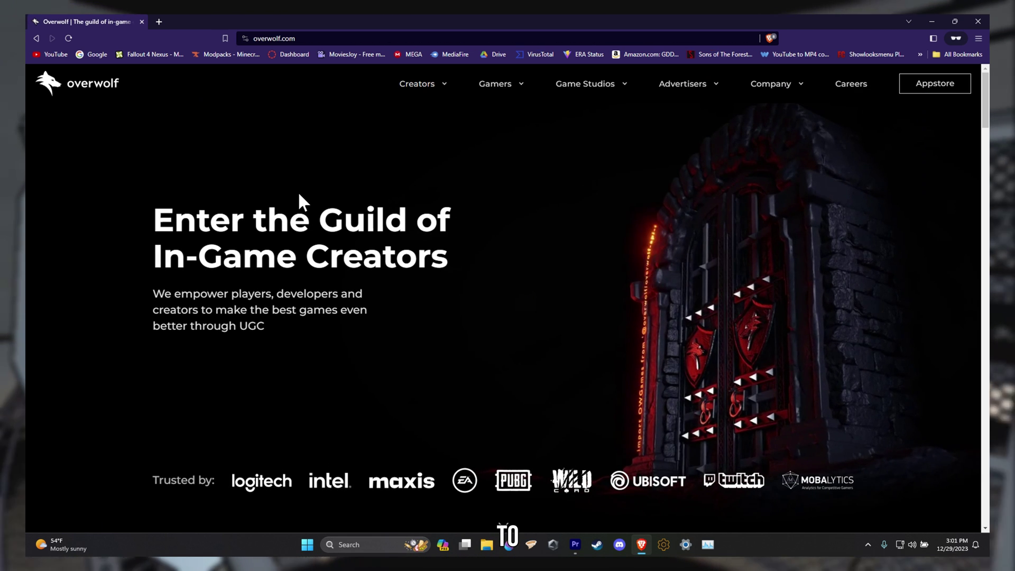
click(935, 83)
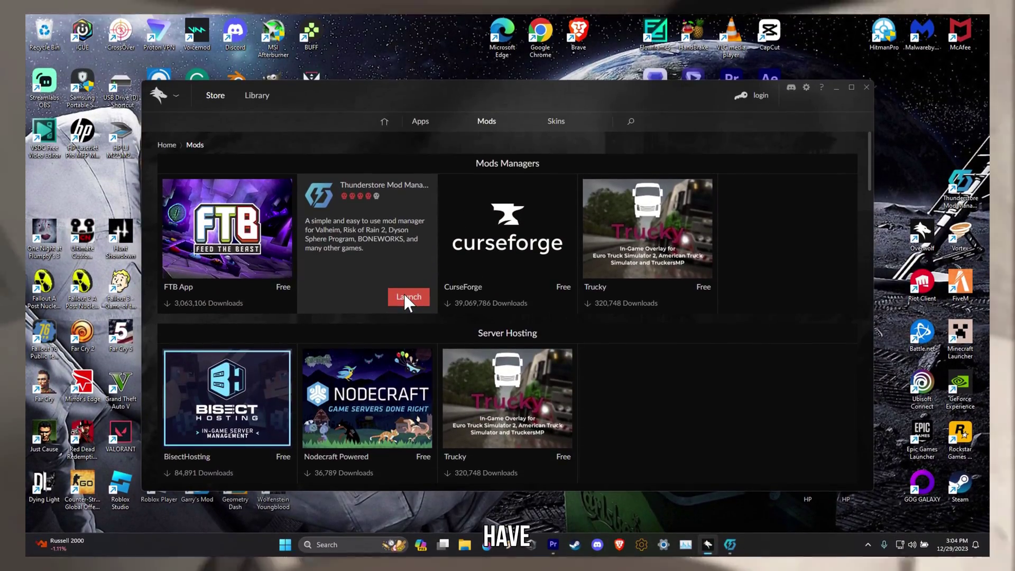
- Launch Thunderstore Mod Manager from the Overwolf Store's Mods listing
click(404, 294)
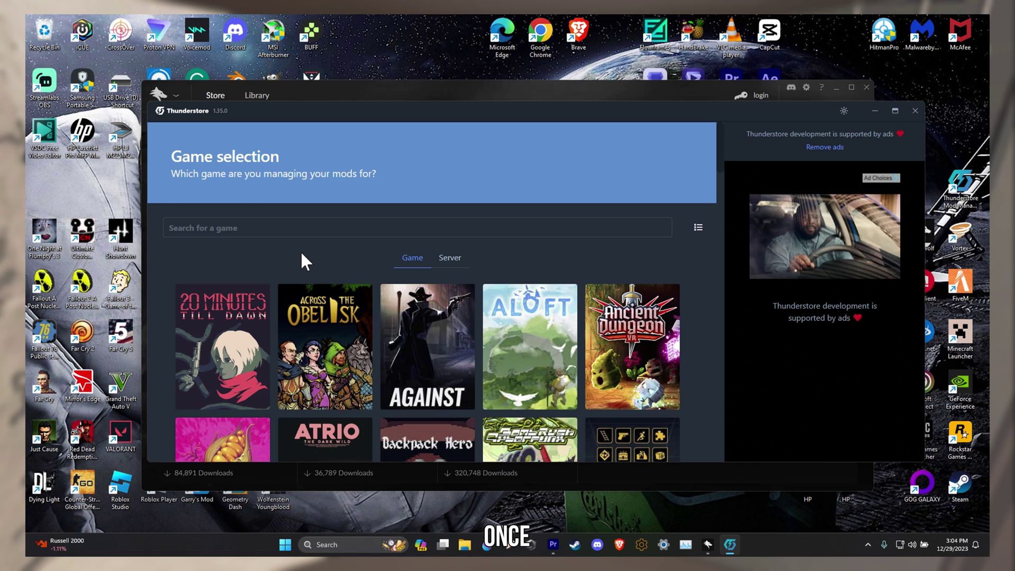
- Search the game list for 'lethal' and select Lethal Company
click(299, 231)
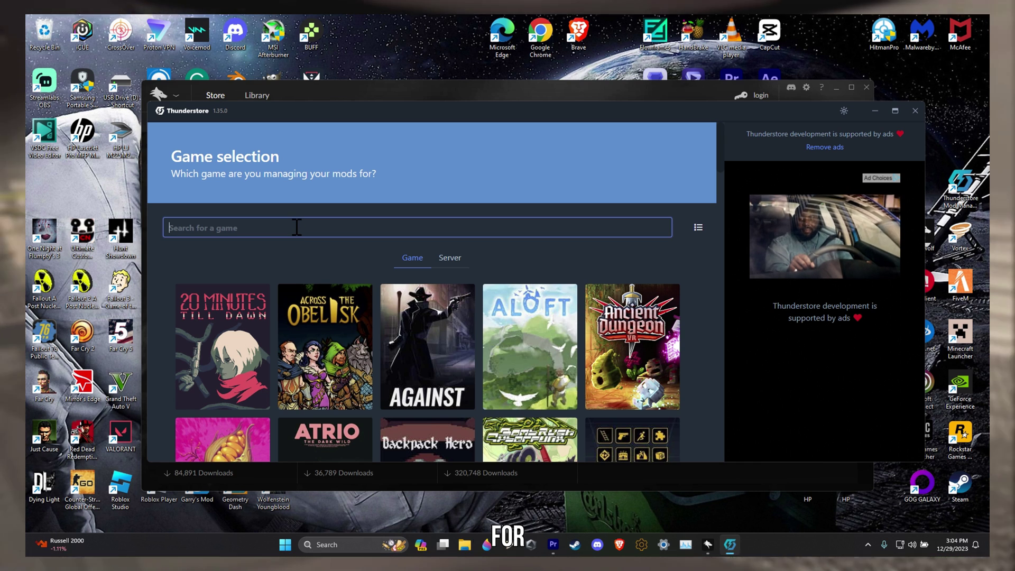
text(lethal)
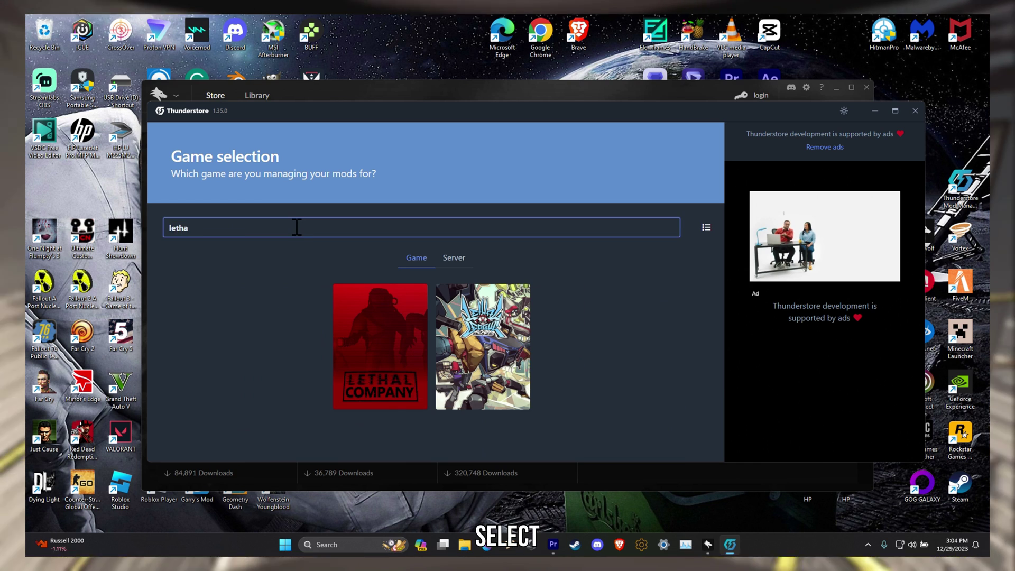
mouse_move(380, 347)
click(381, 331)
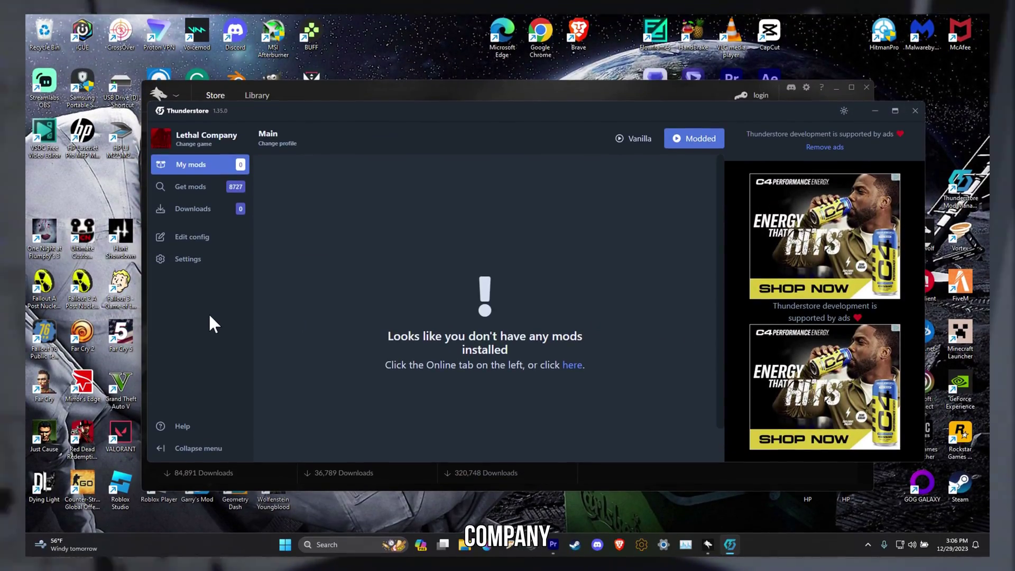
- Open Get mods to browse the online Lethal Company mod list
click(198, 187)
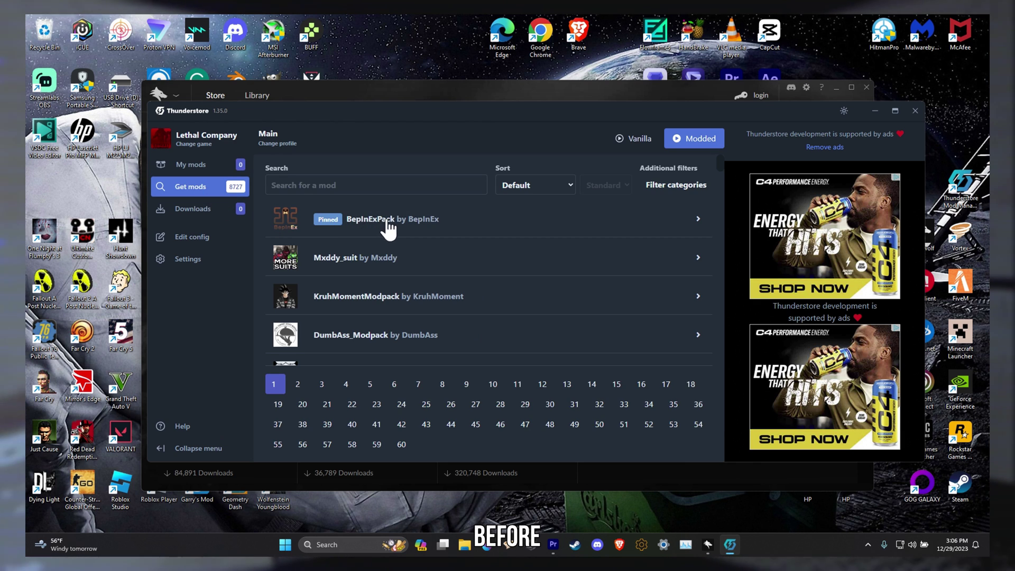